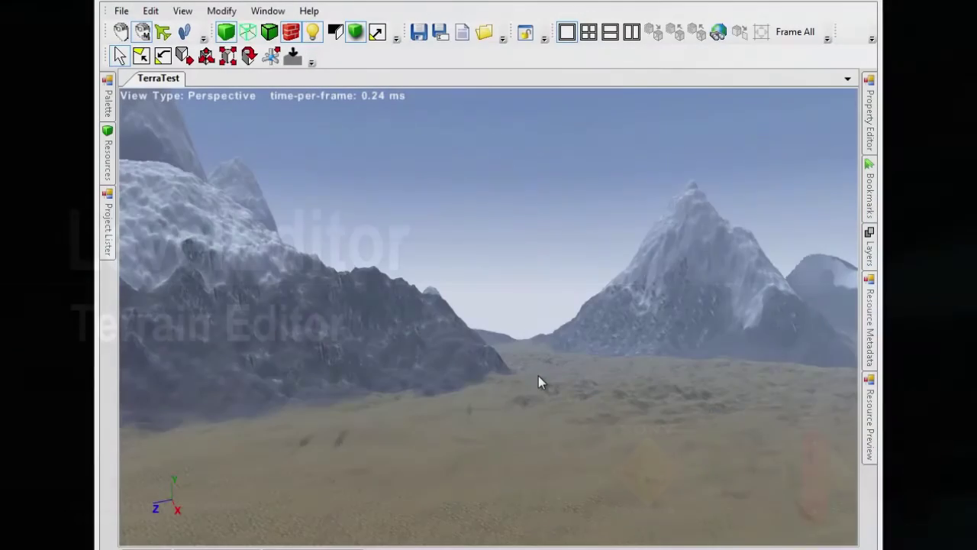
# Activate the terrain editing tool and bring up the Terrain Editor over the TerraTest viewport.
pyautogui.keyDown('alt'); pyautogui.moveTo(538, 376); pyautogui.dragTo(479, 394); pyautogui.keyUp('alt')
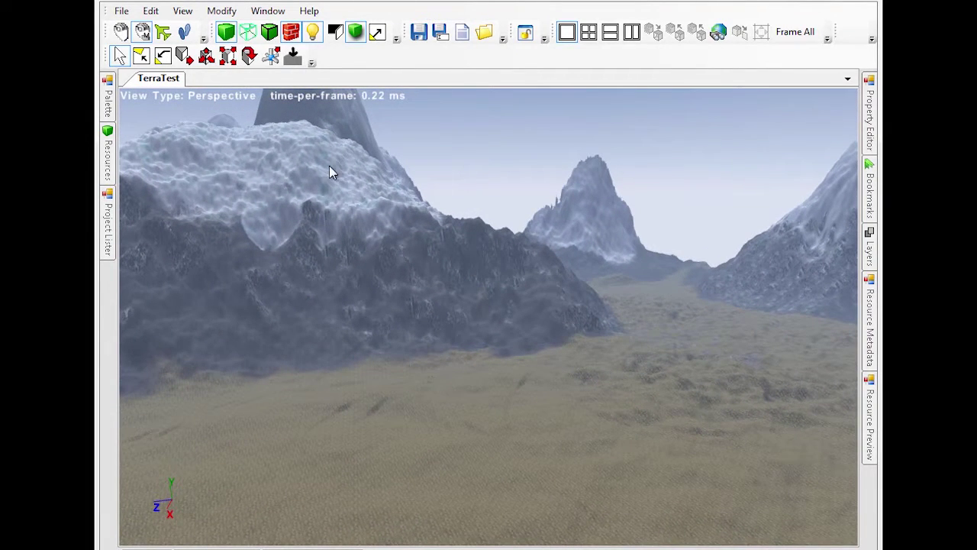
pyautogui.click(293, 59)
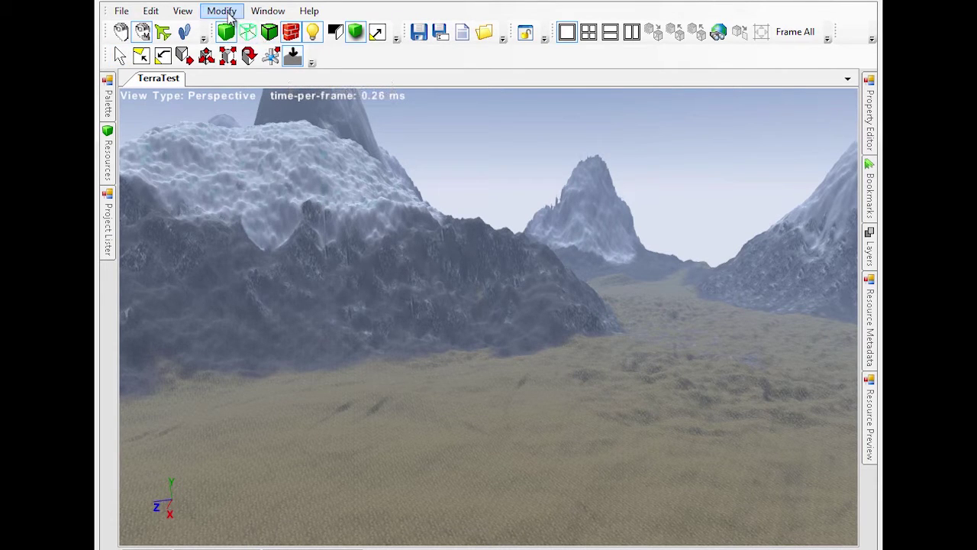
pyautogui.click(260, 12)
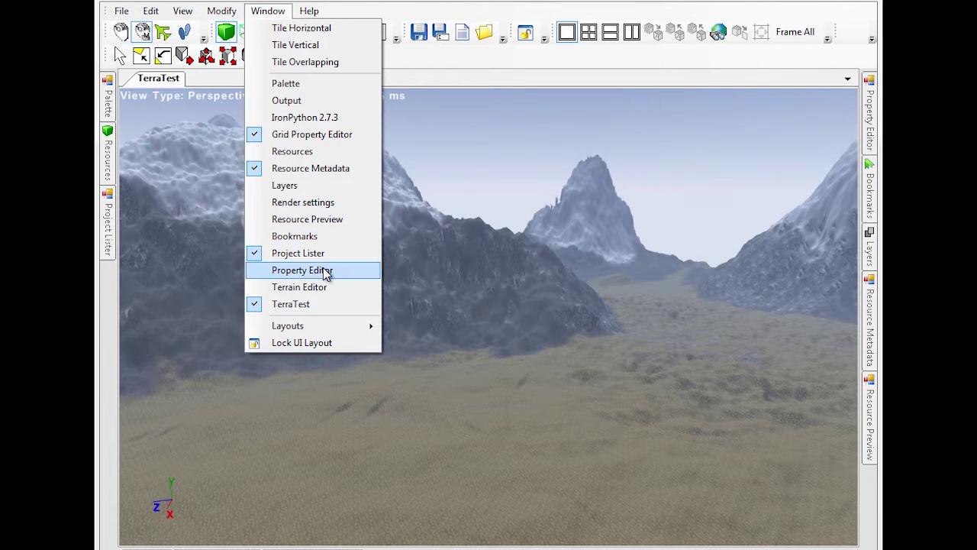
pyautogui.click(323, 287)
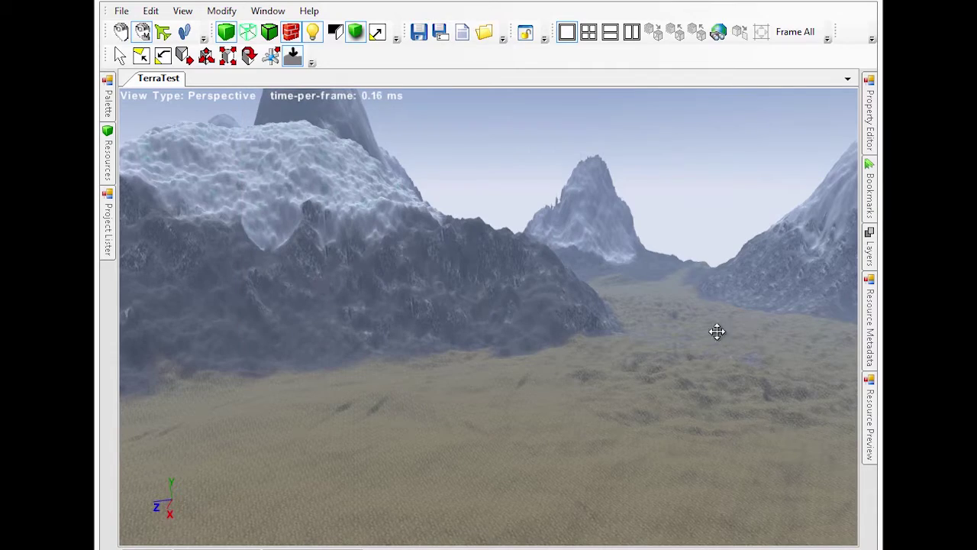
pyautogui.moveTo(976, 256); pyautogui.dragTo(551, 150)
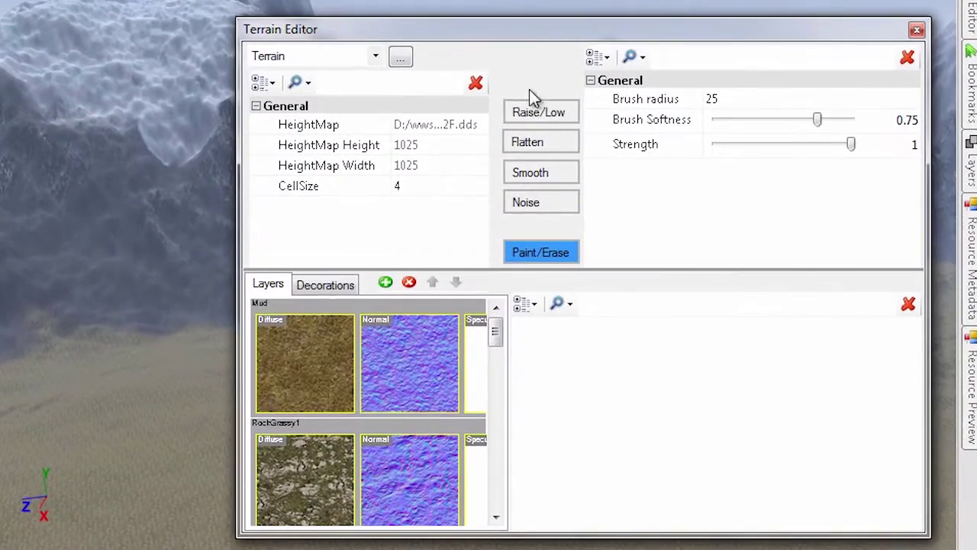
# Review the settings of the Raise/Low, Flatten, Smooth, Noise and Paint/Erase terrain brushes.
pyautogui.click(555, 186)
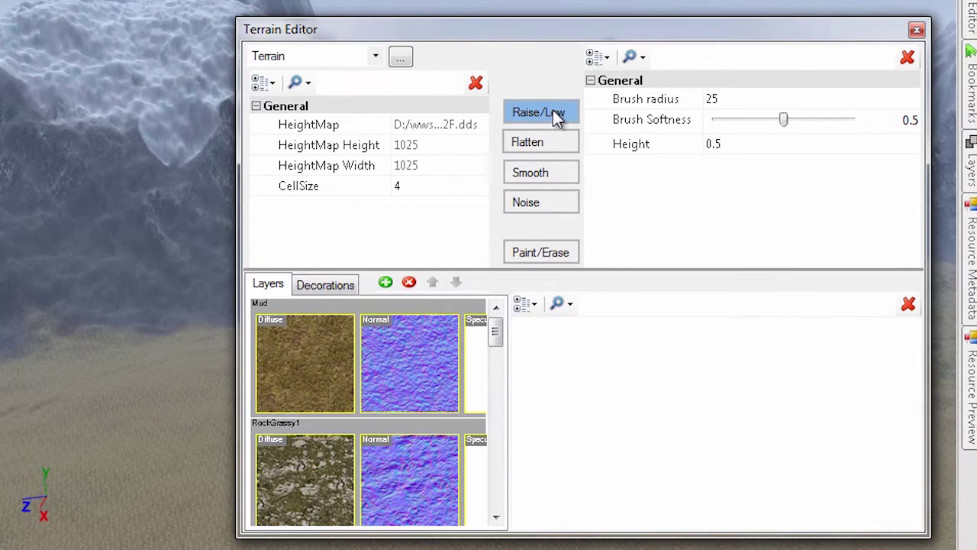
pyautogui.click(567, 142)
pyautogui.click(571, 173)
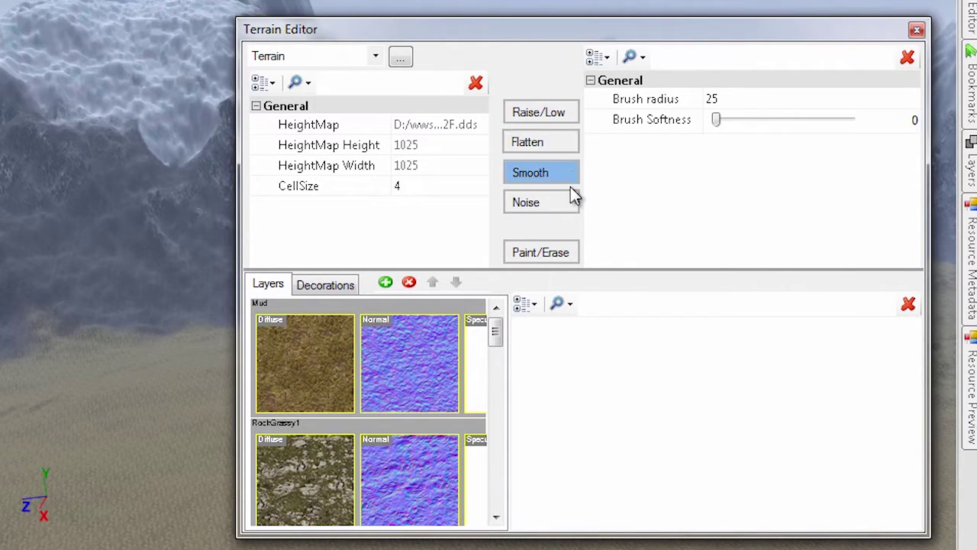
pyautogui.click(569, 203)
pyautogui.click(572, 254)
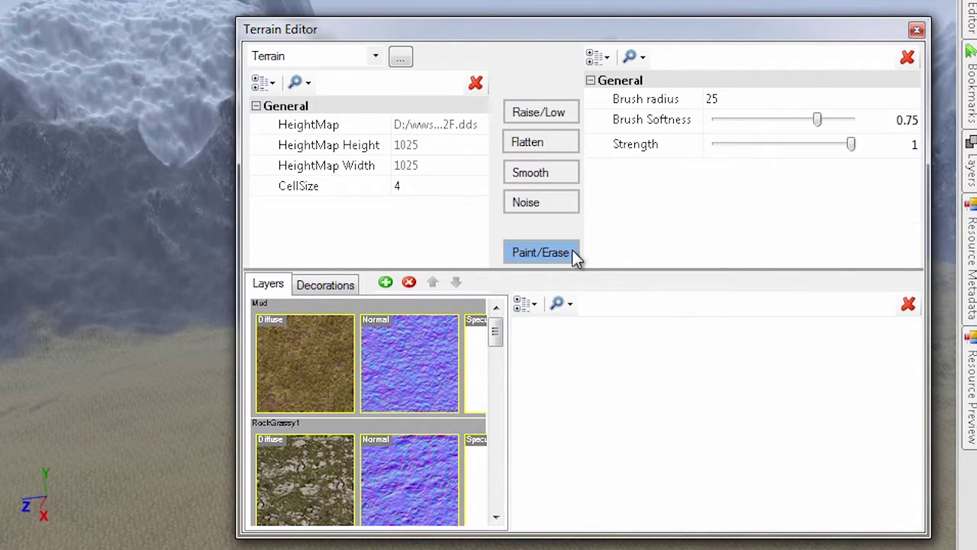
# Sculpt a steep mound with uneven ground around it on the sandy foreground using the Raise/Low brush.
pyautogui.click(568, 113)
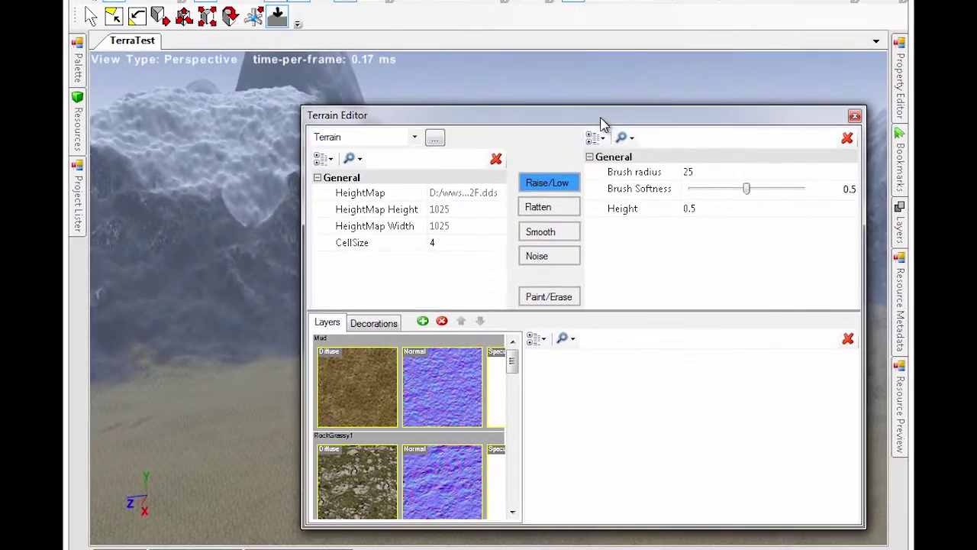
pyautogui.moveTo(601, 119); pyautogui.dragTo(976, 241)
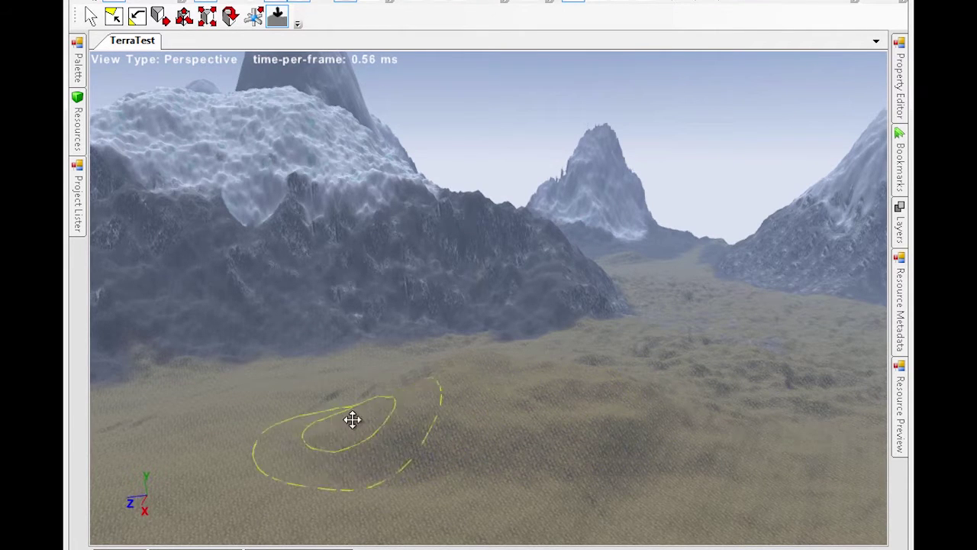
pyautogui.moveTo(481, 398)
pyautogui.mouseDown()
pyautogui.moveTo(421, 393)
pyautogui.moveTo(425, 400)
pyautogui.mouseUp()
pyautogui.moveTo(532, 418)
pyautogui.mouseDown()
pyautogui.moveTo(557, 430)
pyautogui.moveTo(523, 420)
pyautogui.moveTo(561, 410)
pyautogui.moveTo(569, 383)
pyautogui.moveTo(650, 417)
pyautogui.moveTo(753, 430)
pyautogui.moveTo(713, 421)
pyautogui.moveTo(712, 389)
pyautogui.mouseUp()
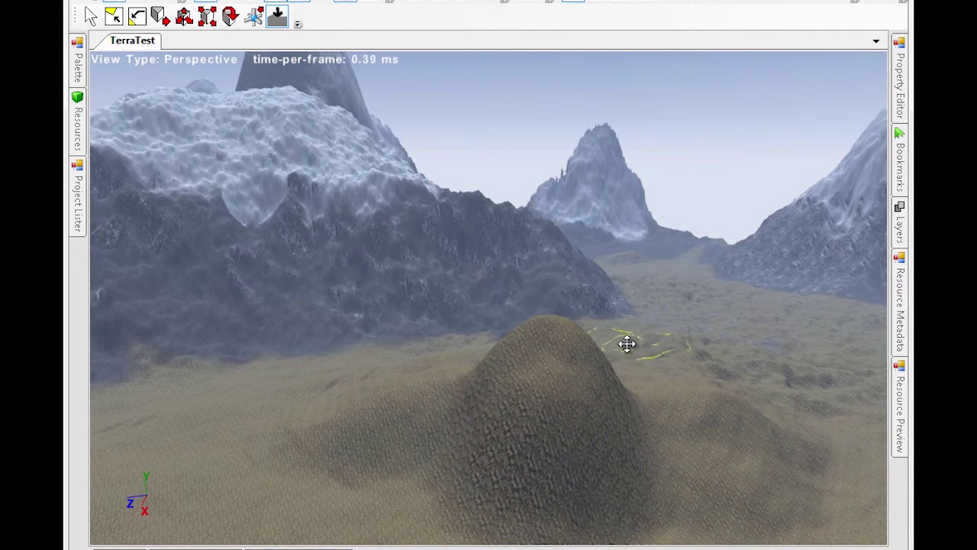
pyautogui.moveTo(470, 339)
pyautogui.mouseDown()
pyautogui.moveTo(341, 375)
pyautogui.moveTo(377, 398)
pyautogui.moveTo(339, 419)
pyautogui.moveTo(397, 403)
pyautogui.moveTo(364, 421)
pyautogui.moveTo(375, 375)
pyautogui.moveTo(379, 414)
pyautogui.mouseUp()
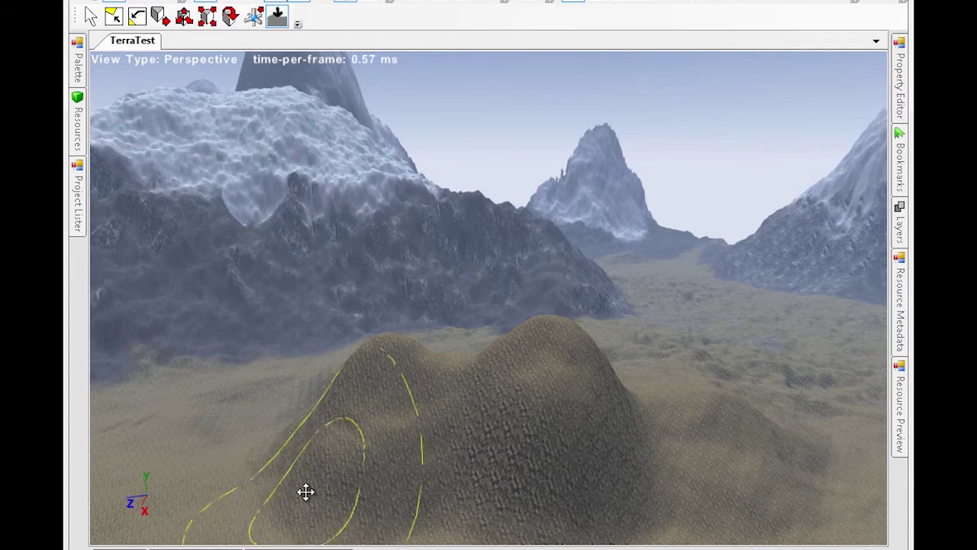
pyautogui.moveTo(346, 473)
pyautogui.mouseDown()
pyautogui.moveTo(399, 397)
pyautogui.moveTo(371, 386)
pyautogui.moveTo(371, 460)
pyautogui.moveTo(405, 482)
pyautogui.moveTo(425, 448)
pyautogui.moveTo(648, 443)
pyautogui.moveTo(687, 417)
pyautogui.moveTo(666, 459)
pyautogui.moveTo(542, 423)
pyautogui.moveTo(419, 435)
pyautogui.moveTo(476, 380)
pyautogui.moveTo(620, 404)
pyautogui.moveTo(785, 380)
pyautogui.mouseUp()
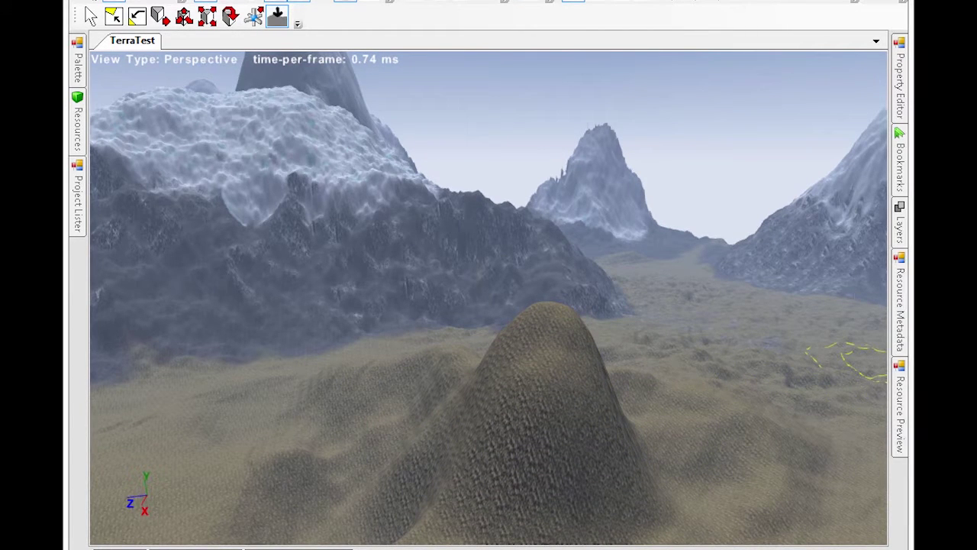
# Level the foreground mound into flat ground and cut flat terraces into the adjacent snowy mountainside with the Flatten brush.
pyautogui.moveTo(976, 256); pyautogui.dragTo(604, 124)
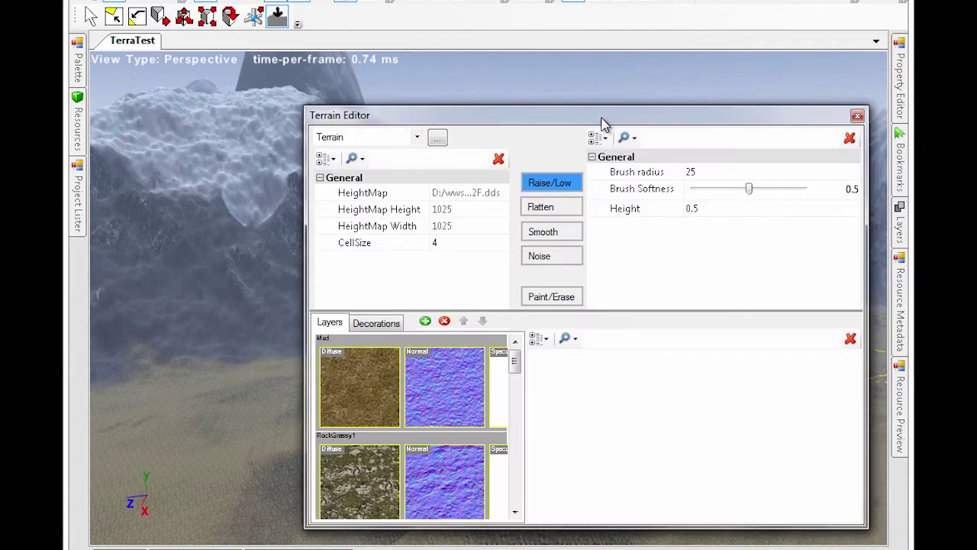
pyautogui.click(572, 208)
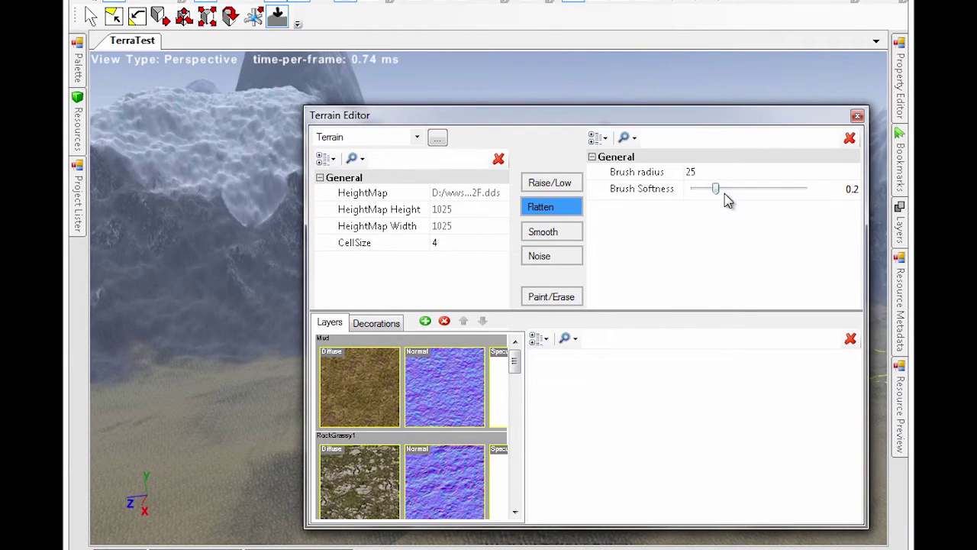
pyautogui.moveTo(661, 121); pyautogui.dragTo(976, 217)
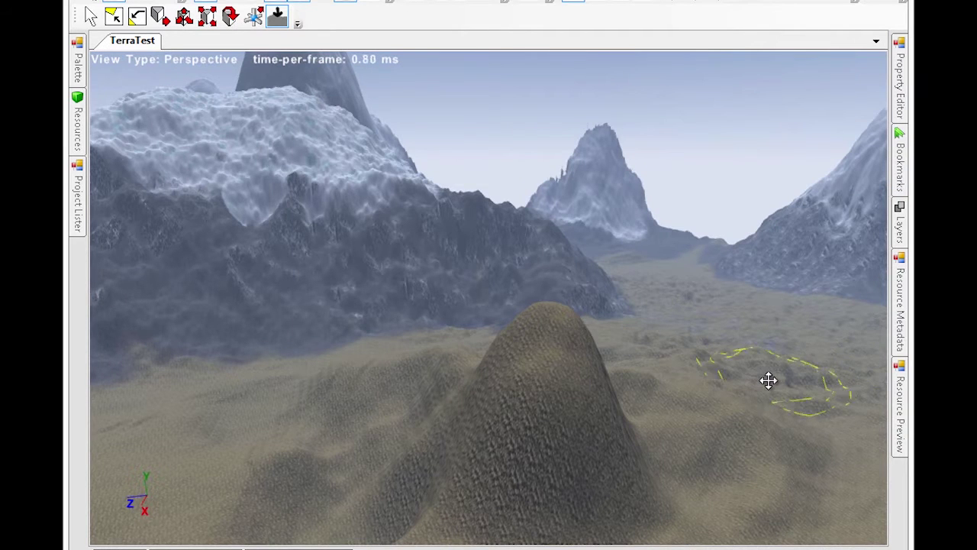
pyautogui.moveTo(769, 380)
pyautogui.mouseDown()
pyautogui.moveTo(679, 441)
pyautogui.moveTo(585, 463)
pyautogui.moveTo(501, 446)
pyautogui.moveTo(491, 425)
pyautogui.moveTo(504, 405)
pyautogui.moveTo(585, 390)
pyautogui.moveTo(497, 363)
pyautogui.moveTo(354, 400)
pyautogui.moveTo(344, 446)
pyautogui.moveTo(327, 406)
pyautogui.moveTo(488, 364)
pyautogui.moveTo(661, 360)
pyautogui.moveTo(790, 395)
pyautogui.moveTo(768, 476)
pyautogui.moveTo(587, 501)
pyautogui.moveTo(539, 465)
pyautogui.moveTo(399, 454)
pyautogui.moveTo(463, 489)
pyautogui.moveTo(577, 483)
pyautogui.moveTo(277, 417)
pyautogui.moveTo(278, 323)
pyautogui.moveTo(415, 306)
pyautogui.moveTo(470, 281)
pyautogui.moveTo(334, 260)
pyautogui.moveTo(408, 307)
pyautogui.moveTo(517, 347)
pyautogui.mouseUp()
pyautogui.moveTo(388, 416)
pyautogui.mouseDown()
pyautogui.moveTo(611, 480)
pyautogui.moveTo(737, 481)
pyautogui.moveTo(794, 450)
pyautogui.mouseUp()
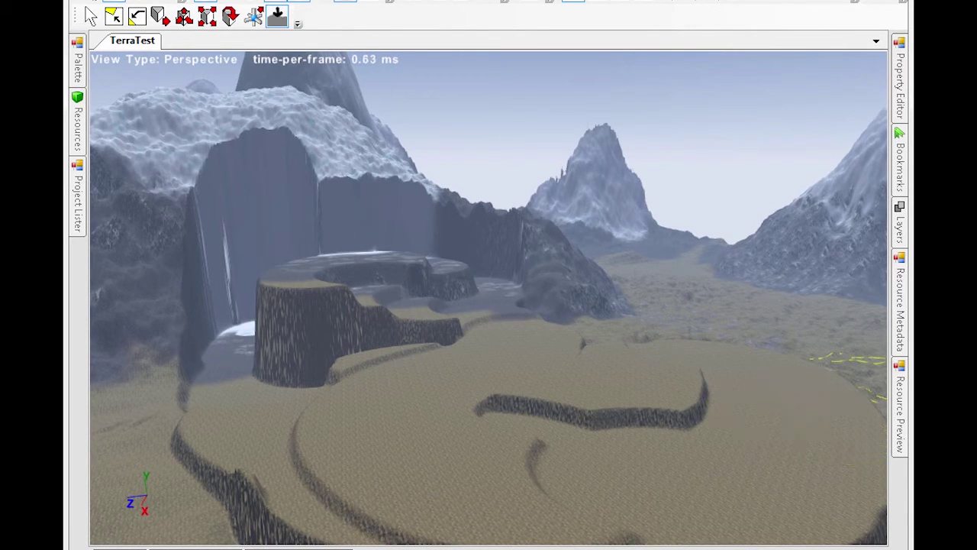
# Soften the ridges of the flattened foreground, the sandy terrace slope and the near edge of the mountain cut with the Smooth brush.
pyautogui.moveTo(976, 210); pyautogui.dragTo(533, 129)
pyautogui.click(522, 242)
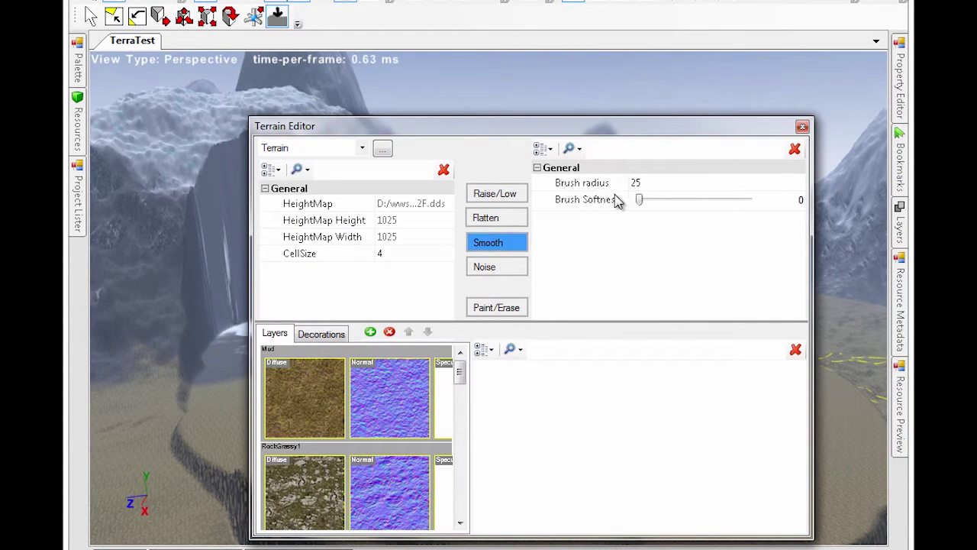
pyautogui.moveTo(597, 129); pyautogui.dragTo(976, 189)
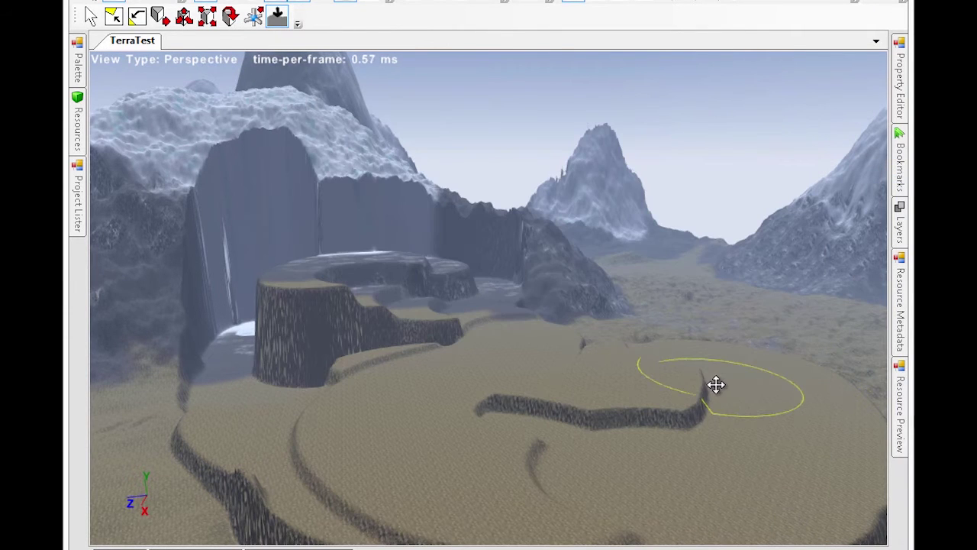
pyautogui.moveTo(716, 384)
pyautogui.mouseDown()
pyautogui.moveTo(692, 414)
pyautogui.moveTo(557, 438)
pyautogui.moveTo(522, 463)
pyautogui.moveTo(501, 423)
pyautogui.moveTo(294, 363)
pyautogui.mouseUp()
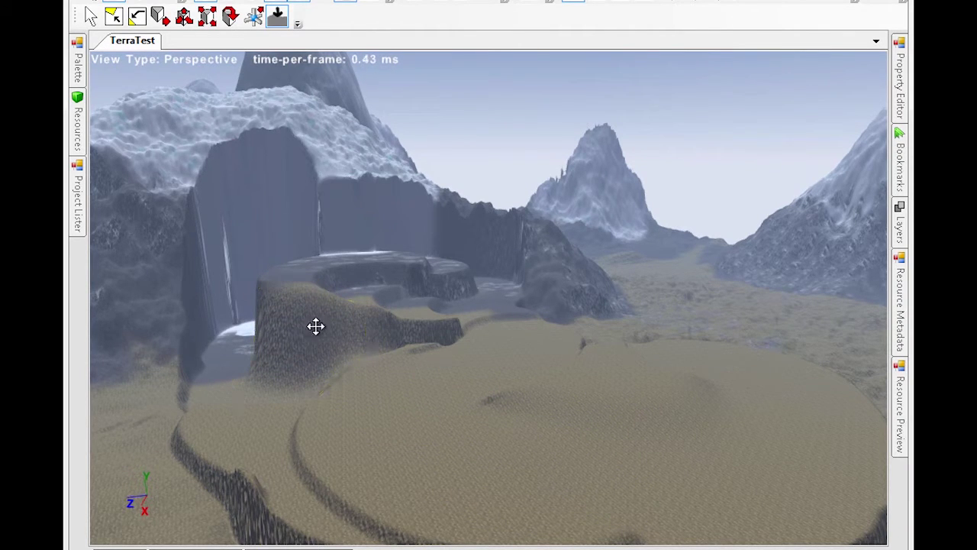
pyautogui.moveTo(353, 334); pyautogui.dragTo(430, 349)
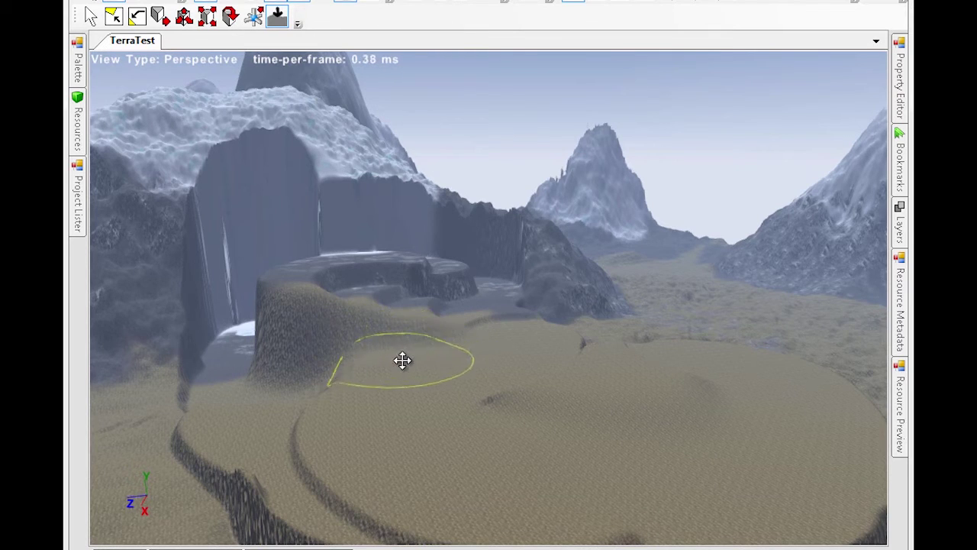
pyautogui.moveTo(364, 382)
pyautogui.mouseDown()
pyautogui.moveTo(336, 421)
pyautogui.moveTo(291, 452)
pyautogui.moveTo(266, 420)
pyautogui.moveTo(285, 438)
pyautogui.mouseUp()
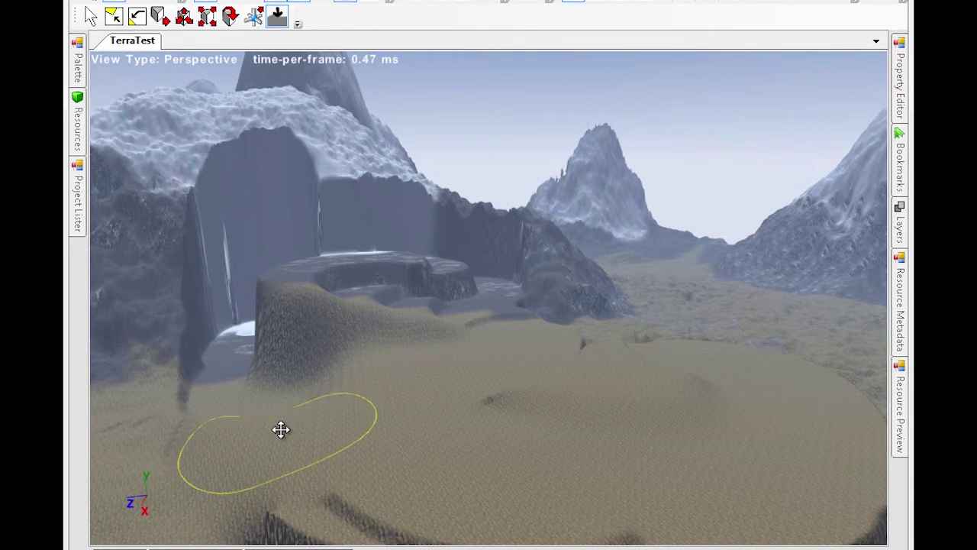
pyautogui.moveTo(283, 424)
pyautogui.mouseDown()
pyautogui.moveTo(539, 413)
pyautogui.moveTo(628, 386)
pyautogui.mouseUp()
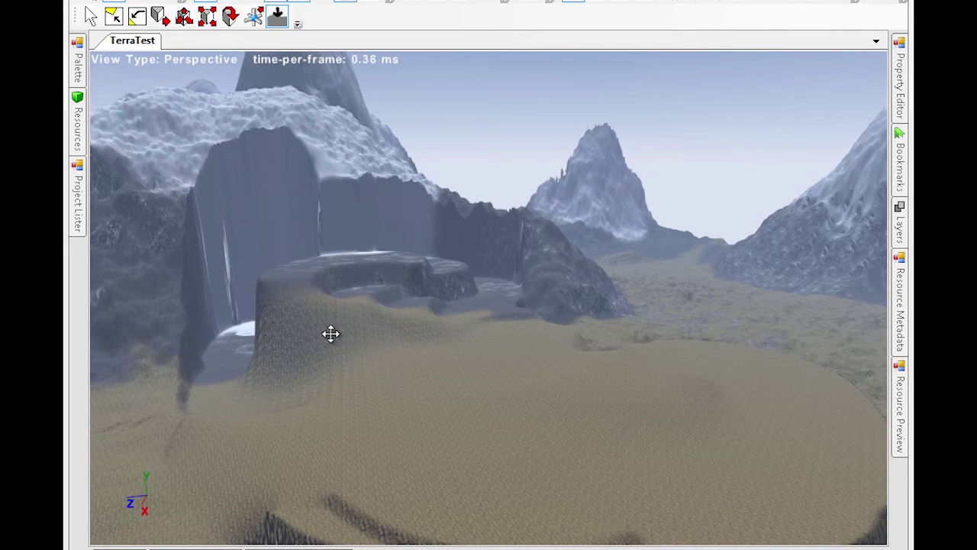
pyautogui.moveTo(228, 308)
pyautogui.mouseDown()
pyautogui.moveTo(199, 338)
pyautogui.moveTo(189, 376)
pyautogui.mouseUp()
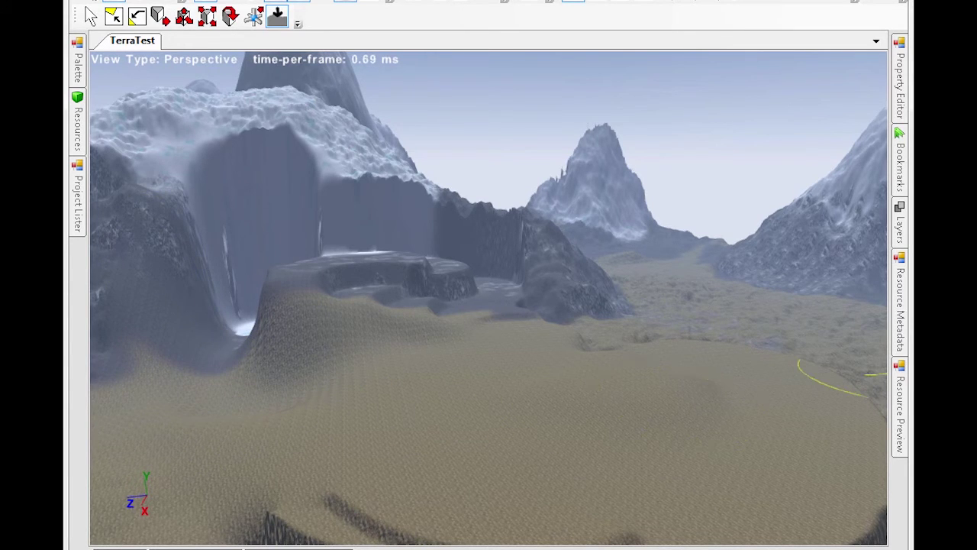
# Roughen the smoothed foreground and the sandy terrace slope into rugged bumps with the Noise brush.
pyautogui.moveTo(976, 191); pyautogui.dragTo(632, 136)
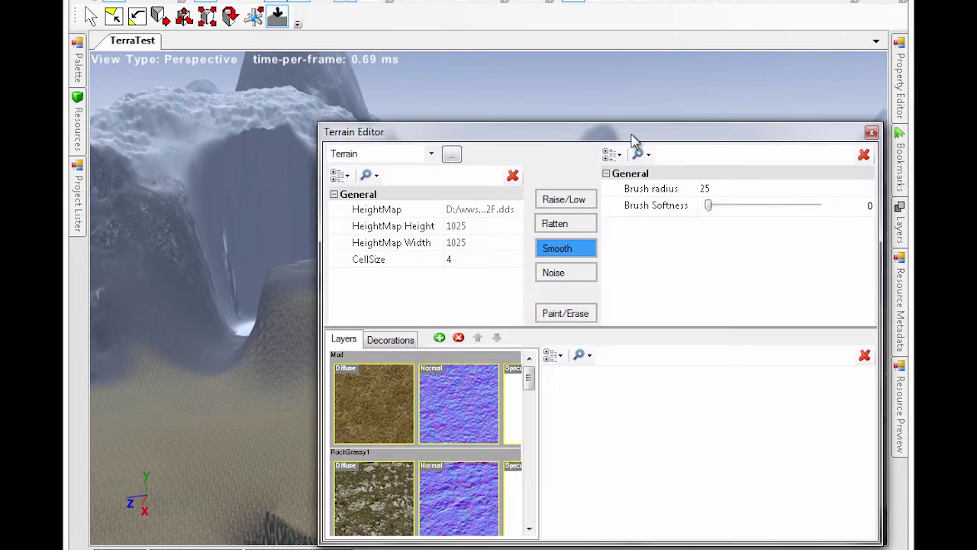
pyautogui.click(590, 274)
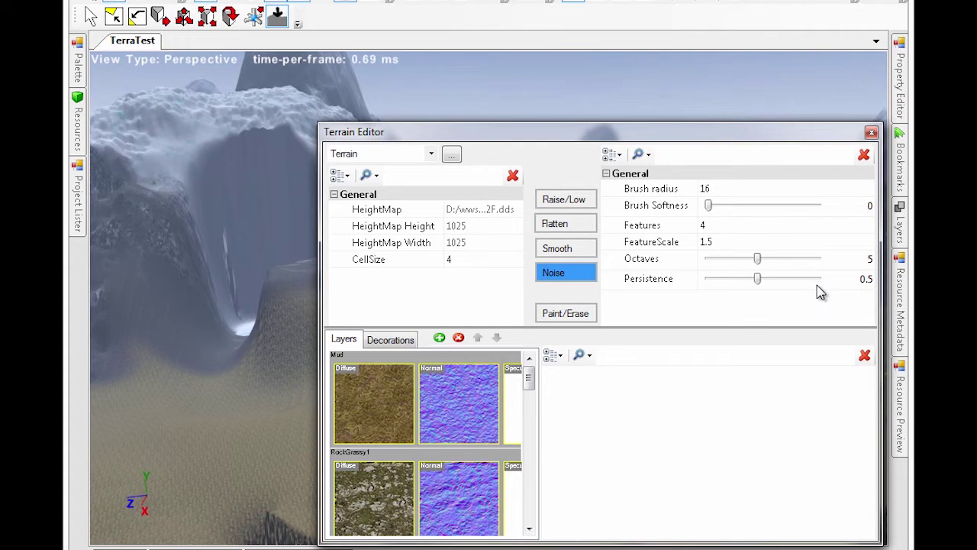
pyautogui.moveTo(692, 134); pyautogui.dragTo(976, 221)
pyautogui.moveTo(810, 409)
pyautogui.mouseDown()
pyautogui.moveTo(807, 389)
pyautogui.moveTo(744, 450)
pyautogui.moveTo(624, 486)
pyautogui.moveTo(525, 453)
pyautogui.moveTo(631, 414)
pyautogui.moveTo(725, 356)
pyautogui.moveTo(615, 356)
pyautogui.moveTo(531, 400)
pyautogui.moveTo(528, 358)
pyautogui.moveTo(430, 445)
pyautogui.moveTo(392, 377)
pyautogui.moveTo(495, 337)
pyautogui.moveTo(371, 351)
pyautogui.moveTo(314, 341)
pyautogui.moveTo(282, 353)
pyautogui.moveTo(300, 441)
pyautogui.moveTo(404, 478)
pyautogui.moveTo(580, 475)
pyautogui.moveTo(418, 449)
pyautogui.moveTo(395, 394)
pyautogui.moveTo(493, 423)
pyautogui.moveTo(685, 432)
pyautogui.moveTo(692, 394)
pyautogui.moveTo(654, 415)
pyautogui.moveTo(701, 361)
pyautogui.mouseUp()
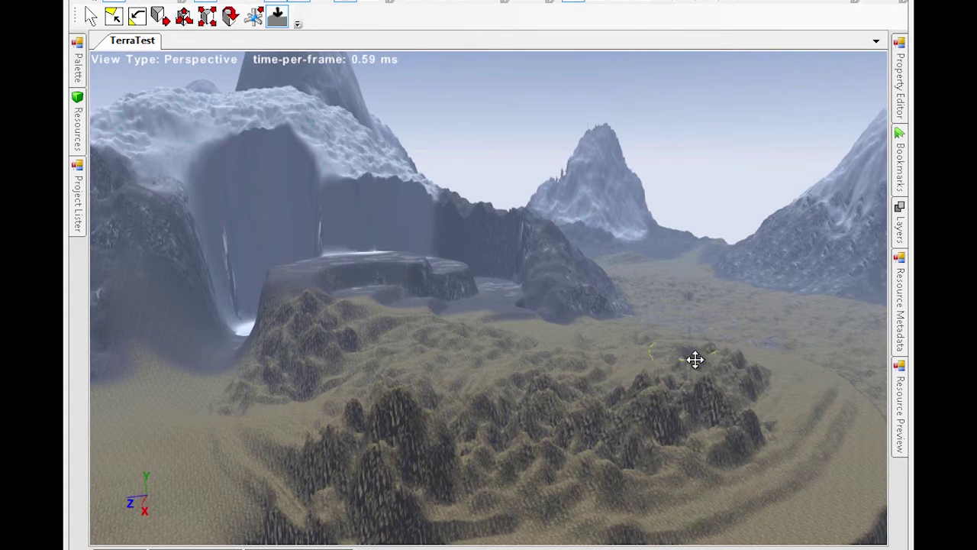
pyautogui.moveTo(482, 377)
pyautogui.mouseDown()
pyautogui.moveTo(399, 374)
pyautogui.moveTo(262, 430)
pyautogui.moveTo(284, 432)
pyautogui.mouseUp()
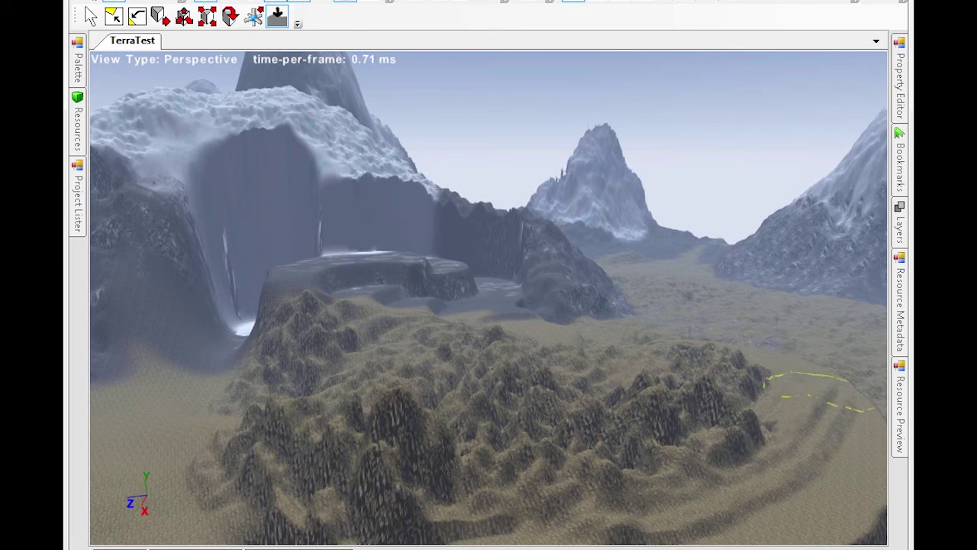
# Paint the Snow layer over the rugged foreground bumps with the Paint/Erase brush, leaving a bare patch in the middle.
pyautogui.moveTo(976, 198); pyautogui.dragTo(593, 102)
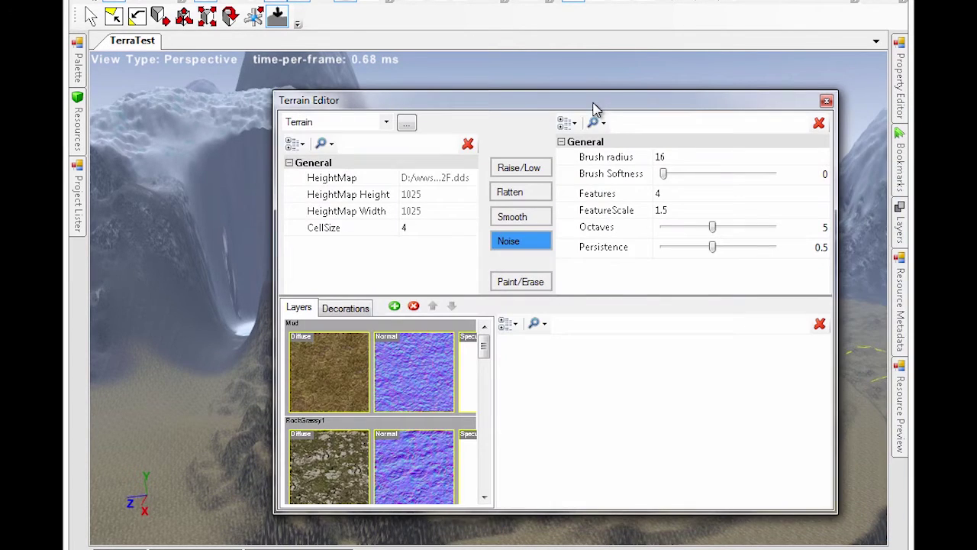
pyautogui.click(521, 281)
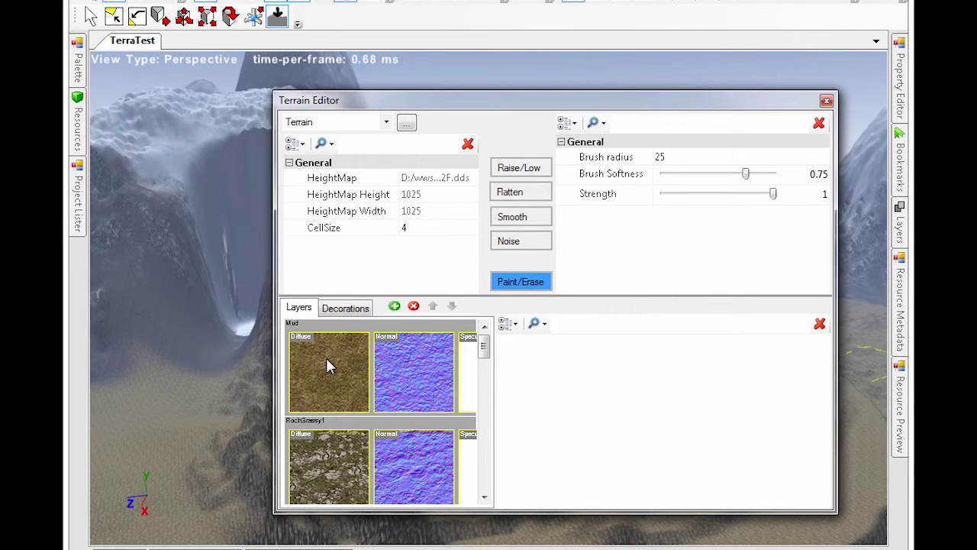
pyautogui.click(347, 308)
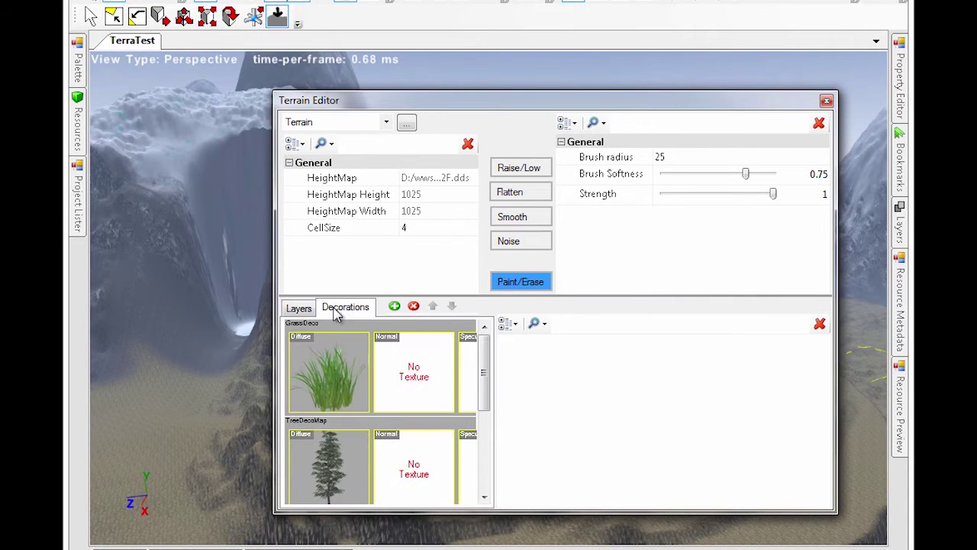
pyautogui.click(301, 308)
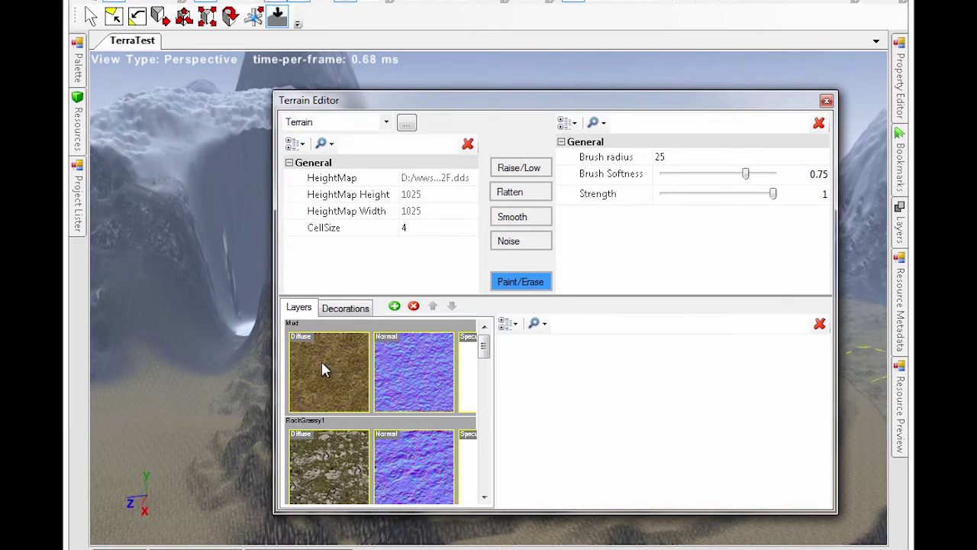
pyautogui.moveTo(489, 355); pyautogui.dragTo(482, 420)
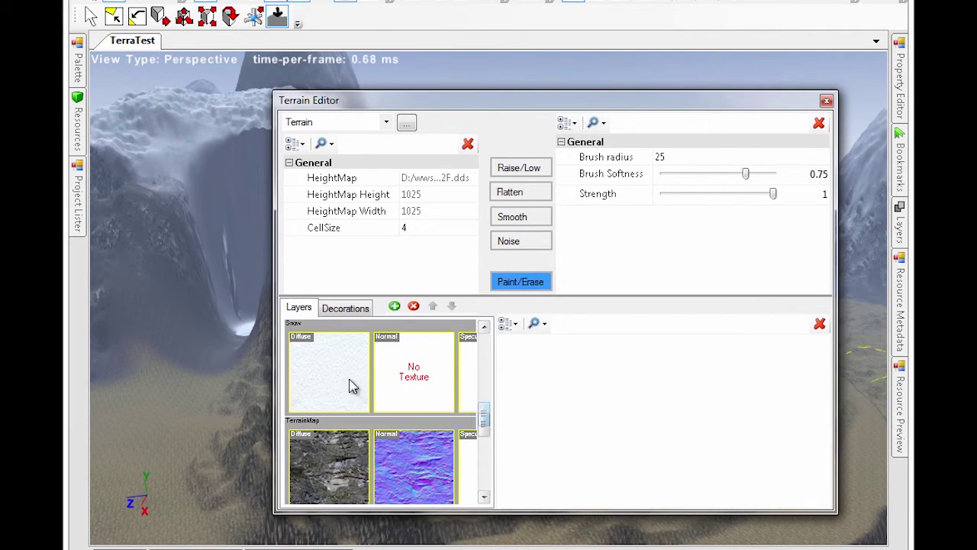
pyautogui.click(328, 373)
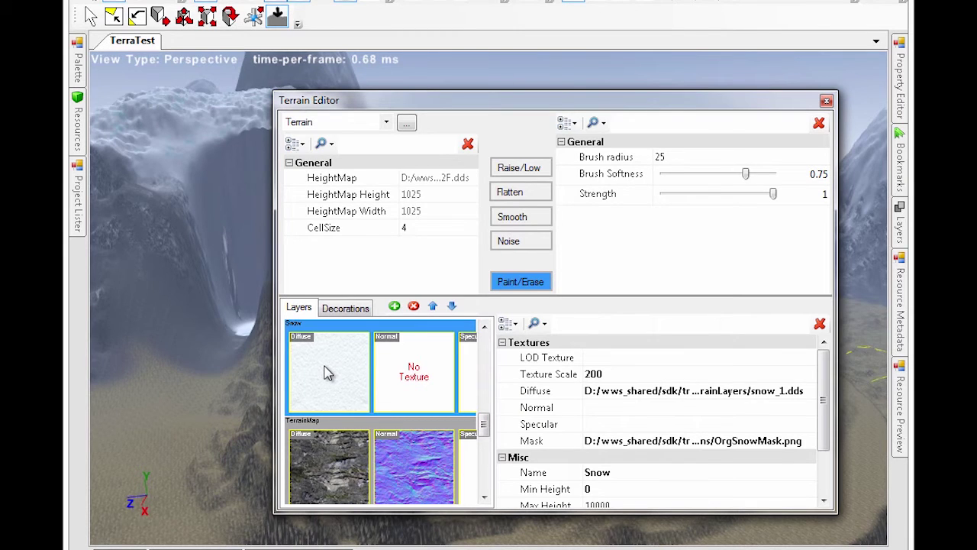
pyautogui.moveTo(528, 103); pyautogui.dragTo(976, 214)
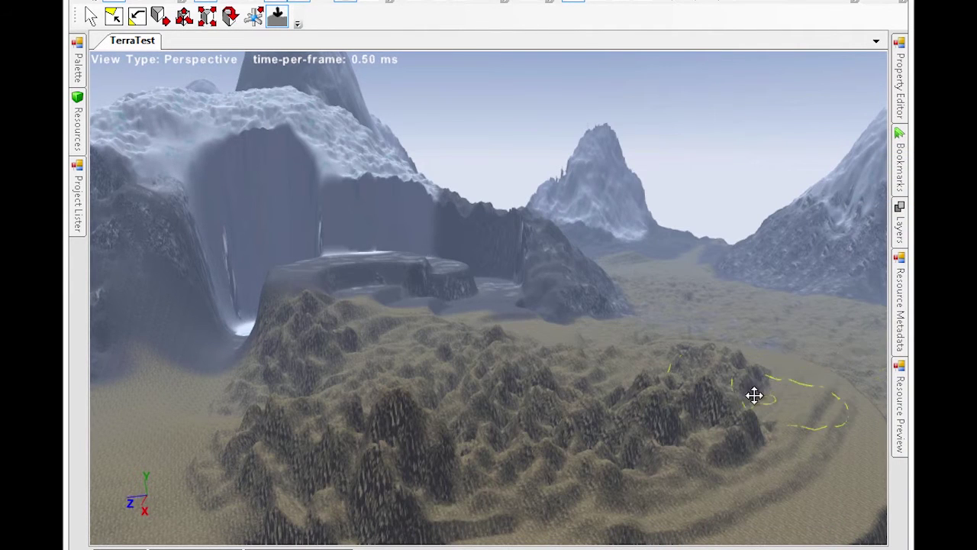
pyautogui.moveTo(754, 395)
pyautogui.mouseDown()
pyautogui.moveTo(753, 382)
pyautogui.moveTo(689, 408)
pyautogui.moveTo(475, 459)
pyautogui.moveTo(375, 467)
pyautogui.moveTo(290, 390)
pyautogui.moveTo(284, 355)
pyautogui.moveTo(382, 332)
pyautogui.moveTo(489, 336)
pyautogui.moveTo(565, 343)
pyautogui.moveTo(587, 370)
pyautogui.mouseUp()
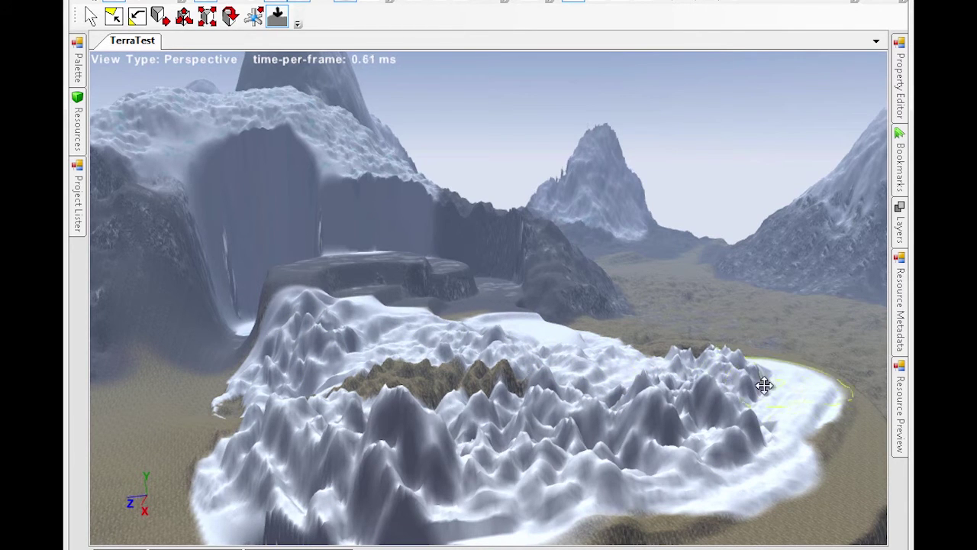
# Paint the TerrainMap layer with the Cliffs_3 texture over the bare patch in the middle of the snowy bumps.
pyautogui.moveTo(976, 230); pyautogui.dragTo(640, 141)
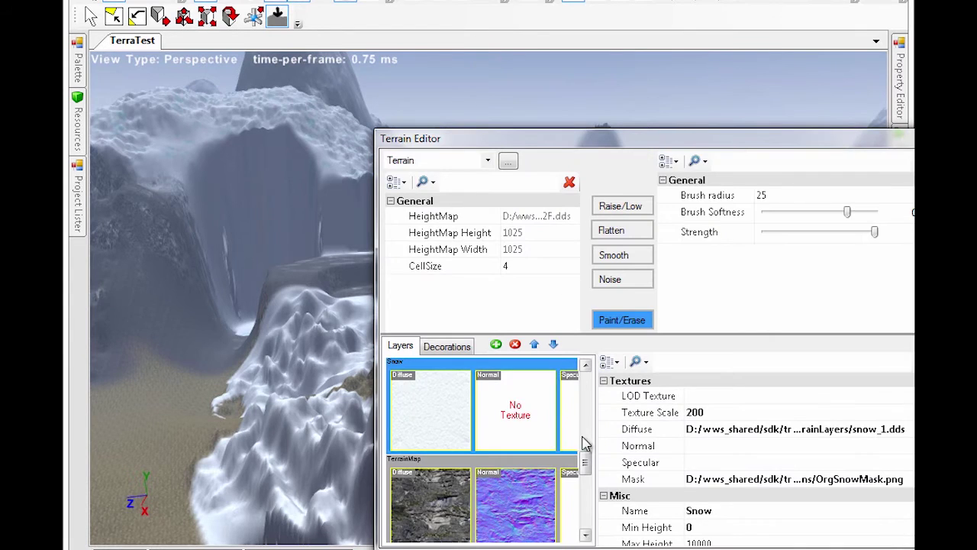
pyautogui.scroll(-1, 588, 468)
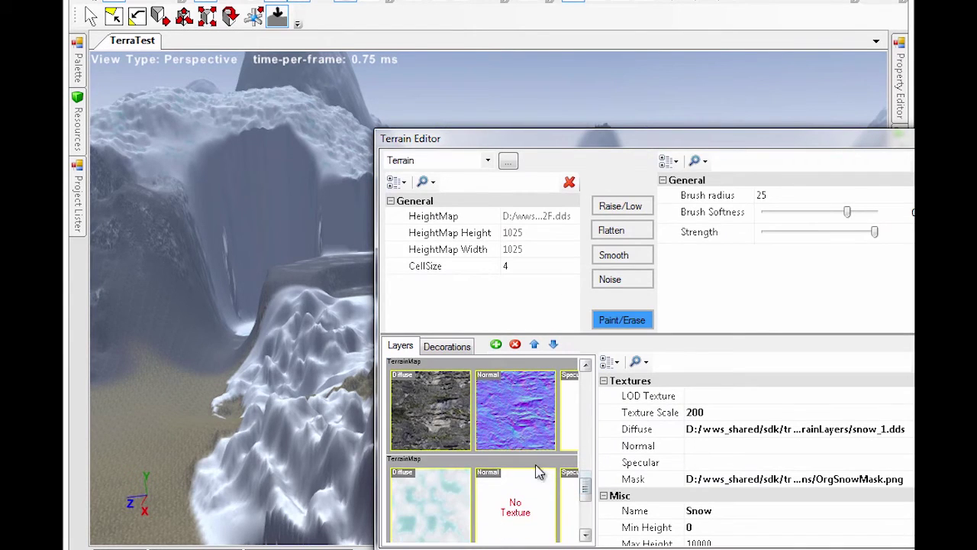
pyautogui.click(444, 407)
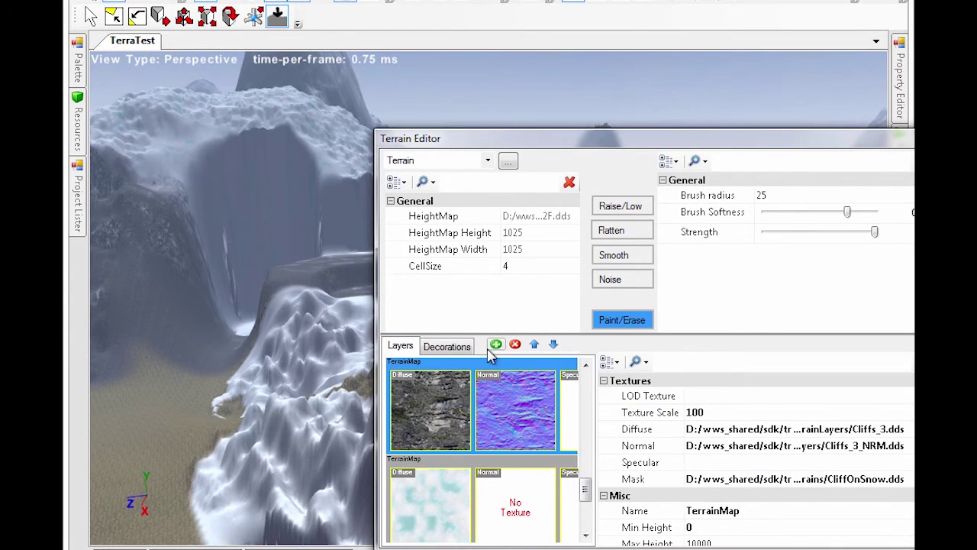
pyautogui.moveTo(642, 144); pyautogui.dragTo(838, 322)
pyautogui.moveTo(512, 381)
pyautogui.mouseDown()
pyautogui.moveTo(406, 371)
pyautogui.moveTo(435, 383)
pyautogui.mouseUp()
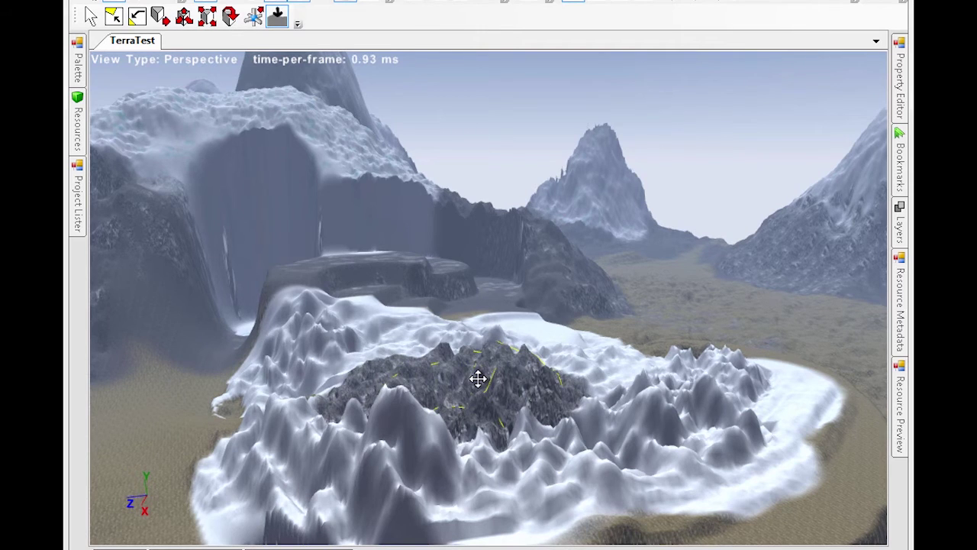
# Paint the glacercolor TerrainMap layer over most of the rocky patch, the edge of the snowy bumps and the adjoining sandy plain.
pyautogui.moveTo(913, 183); pyautogui.dragTo(588, 111)
pyautogui.click(427, 464)
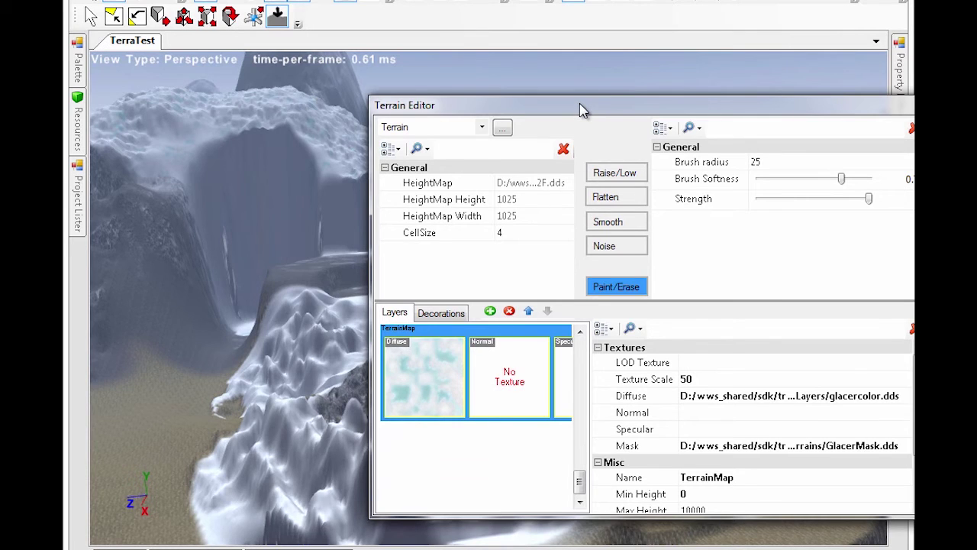
pyautogui.moveTo(585, 108); pyautogui.dragTo(976, 183)
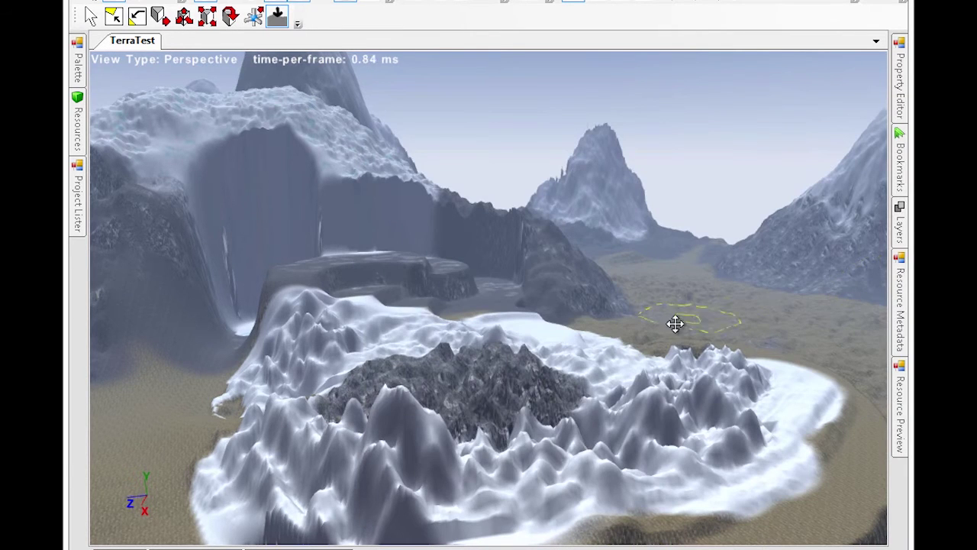
pyautogui.moveTo(522, 375)
pyautogui.mouseDown()
pyautogui.moveTo(428, 372)
pyautogui.moveTo(498, 372)
pyautogui.mouseUp()
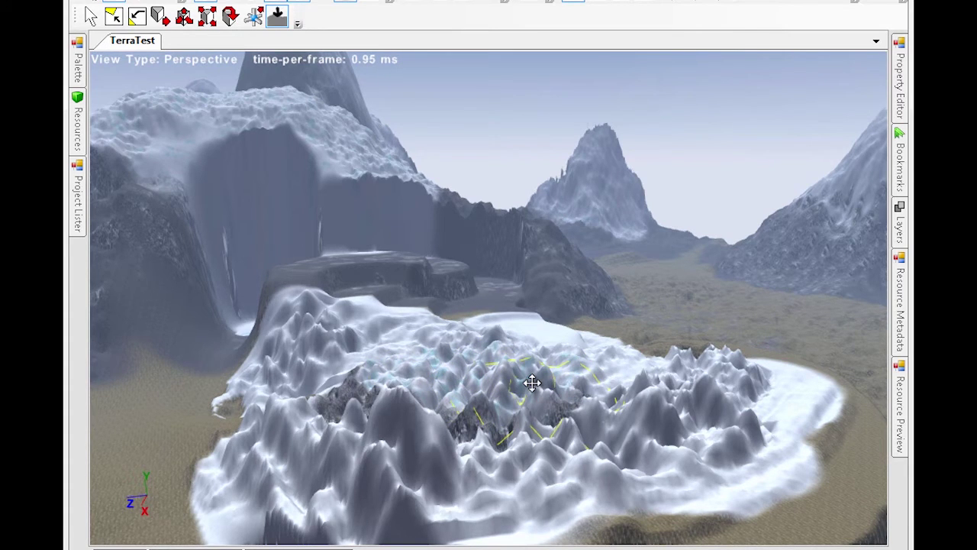
pyautogui.moveTo(575, 470)
pyautogui.mouseDown()
pyautogui.moveTo(713, 474)
pyautogui.moveTo(795, 425)
pyautogui.moveTo(798, 377)
pyautogui.moveTo(661, 316)
pyautogui.moveTo(765, 323)
pyautogui.moveTo(803, 358)
pyautogui.mouseUp()
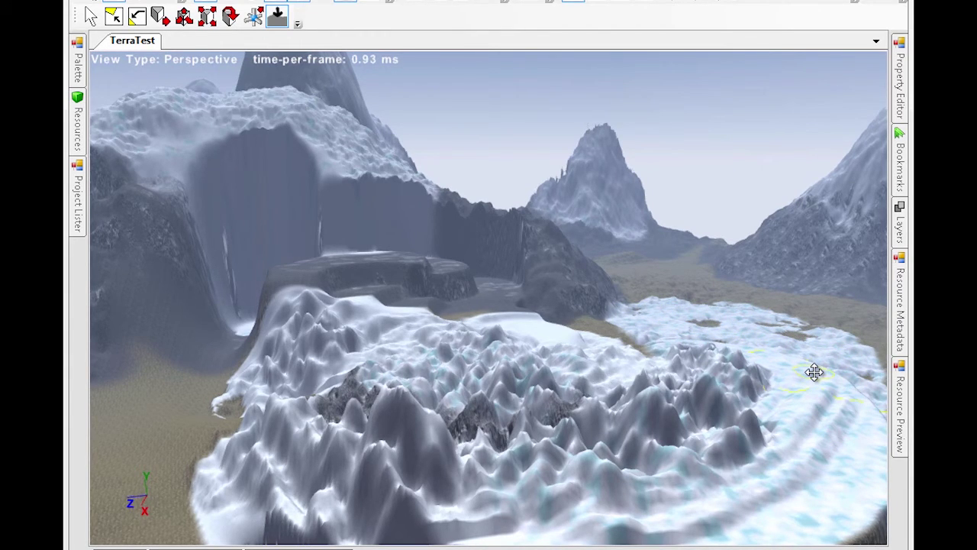
pyautogui.moveTo(855, 357); pyautogui.dragTo(866, 373)
# Paint the GrassDeco decoration across the icy foreground, the bumpy slope, the adjoining sand and the flat mountain terraces.
pyautogui.moveTo(976, 198)
pyautogui.mouseDown()
pyautogui.moveTo(976, 168)
pyautogui.moveTo(654, 116)
pyautogui.mouseUp()
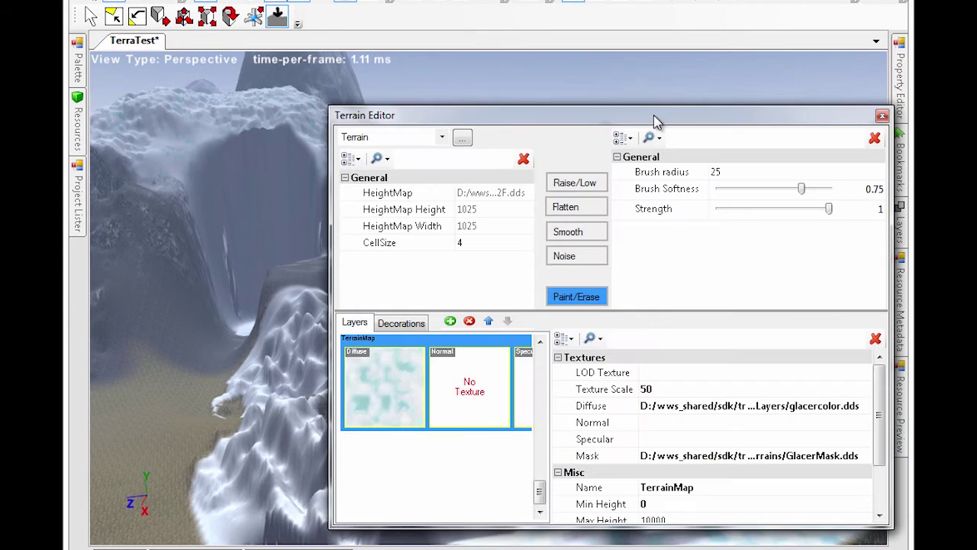
pyautogui.click(405, 324)
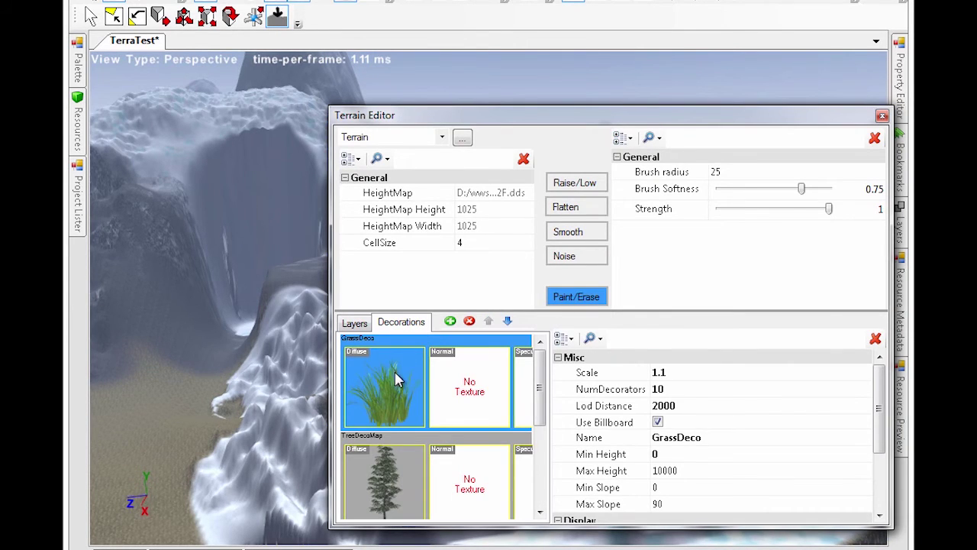
pyautogui.click(391, 474)
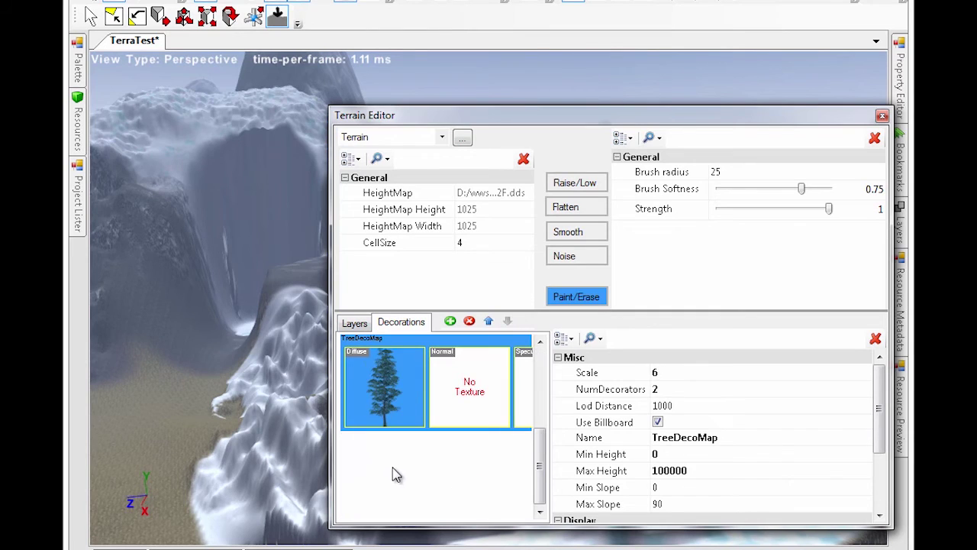
pyautogui.click(543, 357)
pyautogui.click(391, 388)
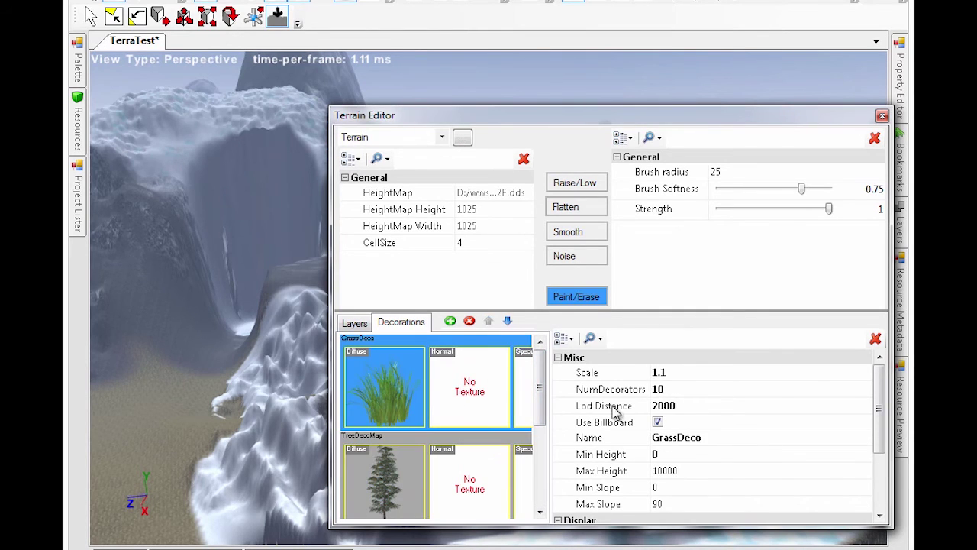
pyautogui.moveTo(615, 117); pyautogui.dragTo(976, 222)
pyautogui.moveTo(789, 372)
pyautogui.mouseDown()
pyautogui.moveTo(801, 386)
pyautogui.moveTo(756, 473)
pyautogui.moveTo(621, 497)
pyautogui.moveTo(255, 460)
pyautogui.moveTo(257, 323)
pyautogui.moveTo(385, 284)
pyautogui.moveTo(498, 280)
pyautogui.mouseUp()
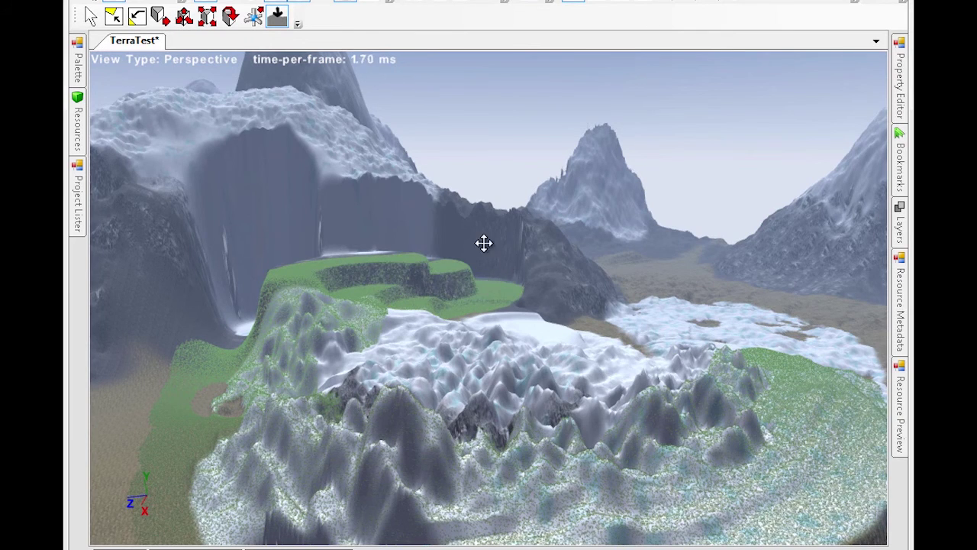
# Erase the grass from the icy foreground and the sand, keeping it on the terraces and their slope, and return to the selection tool.
pyautogui.moveTo(484, 243)
pyautogui.mouseDown()
pyautogui.moveTo(274, 222)
pyautogui.moveTo(164, 249)
pyautogui.moveTo(146, 312)
pyautogui.moveTo(153, 437)
pyautogui.moveTo(163, 304)
pyautogui.moveTo(192, 259)
pyautogui.moveTo(303, 206)
pyautogui.moveTo(438, 203)
pyautogui.moveTo(179, 164)
pyautogui.moveTo(127, 223)
pyautogui.moveTo(130, 331)
pyautogui.moveTo(160, 538)
pyautogui.moveTo(496, 526)
pyautogui.moveTo(668, 537)
pyautogui.moveTo(782, 458)
pyautogui.moveTo(815, 380)
pyautogui.moveTo(776, 355)
pyautogui.mouseUp()
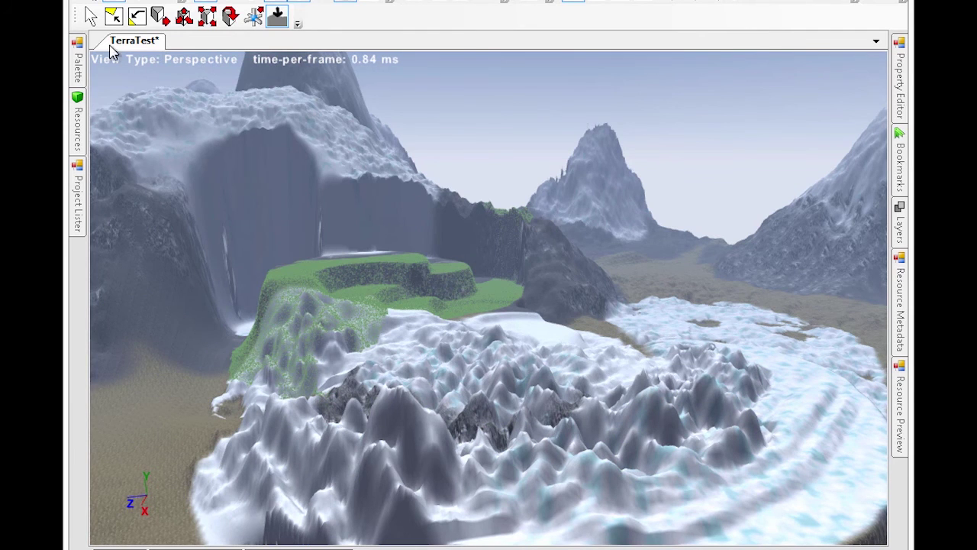
pyautogui.click(91, 18)
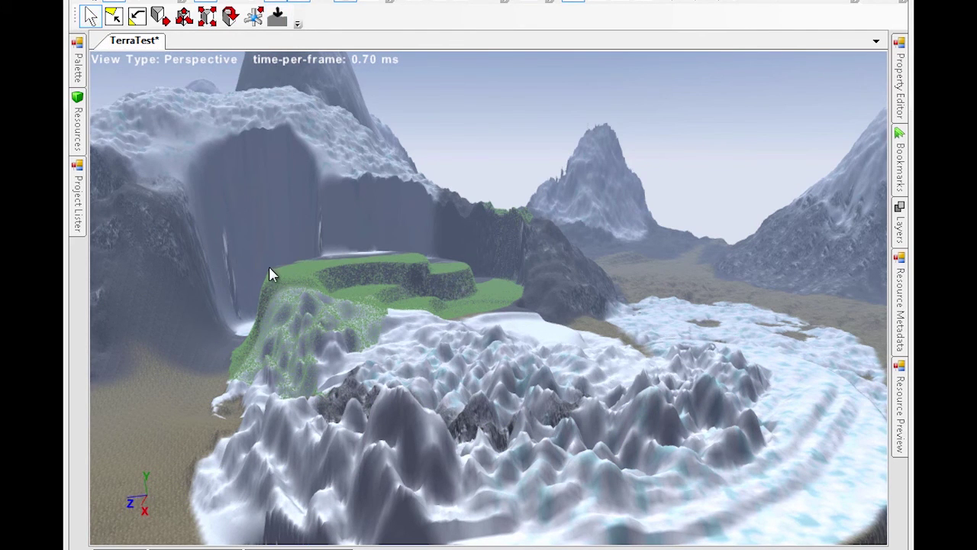